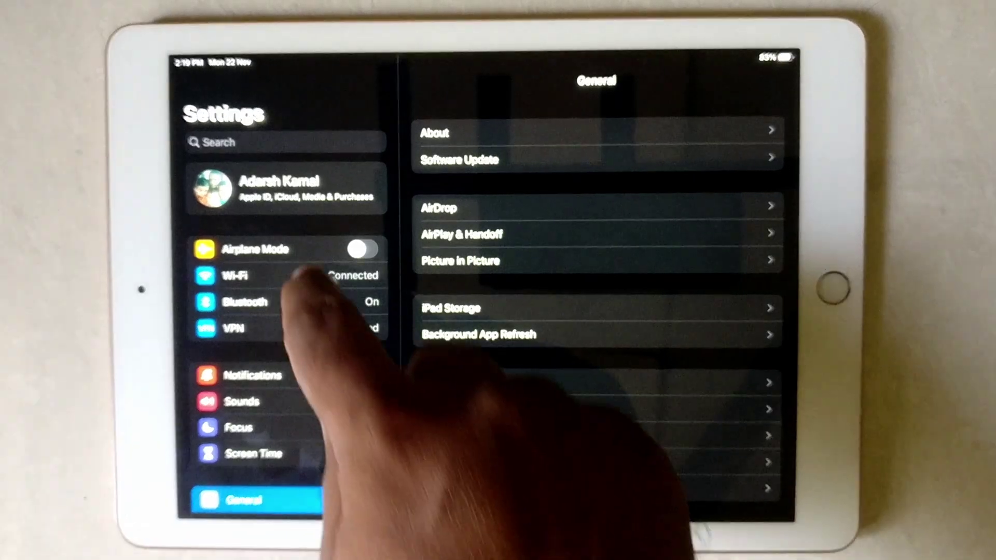
Switch Wi-Fi off from the Wi-Fi page in the Settings sidebar
left_click(310, 277)
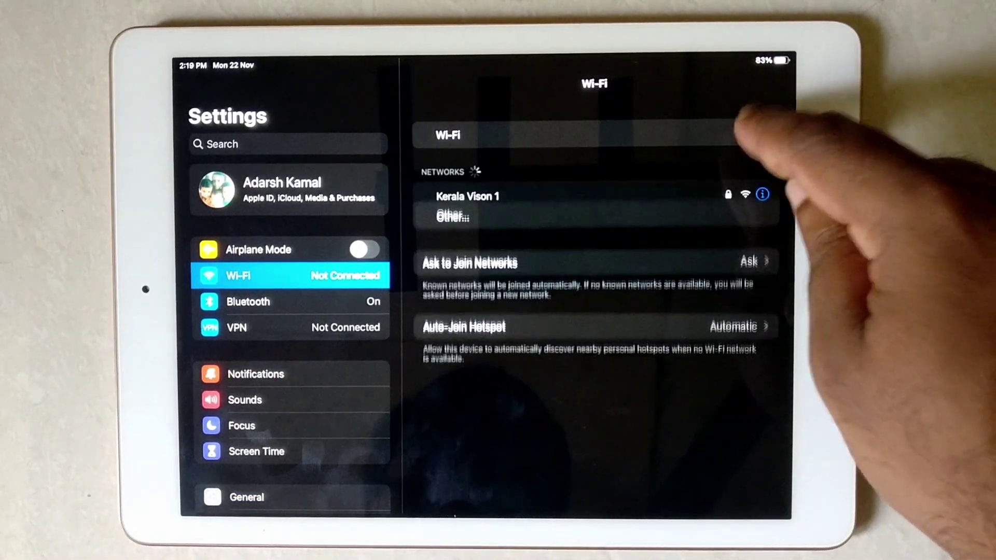
left_click(755, 133)
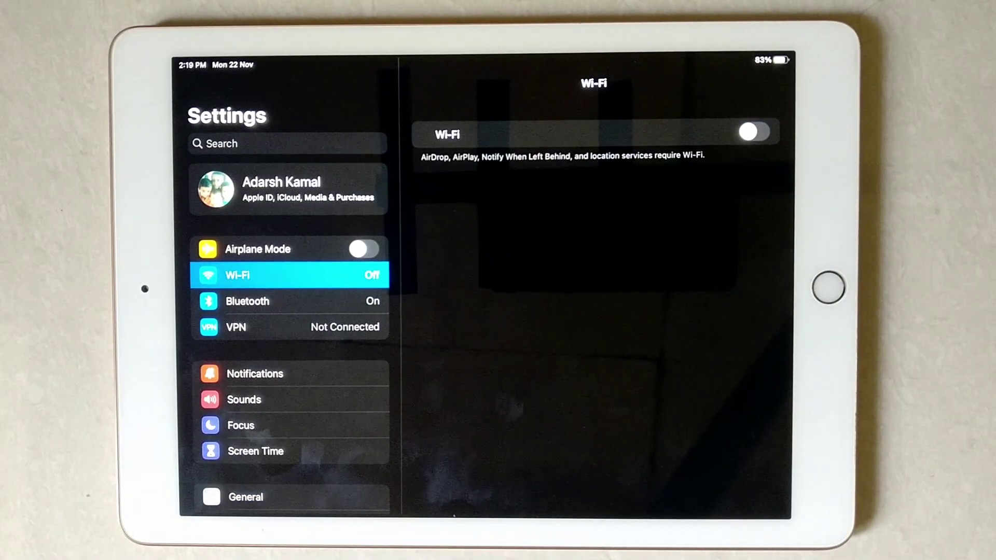